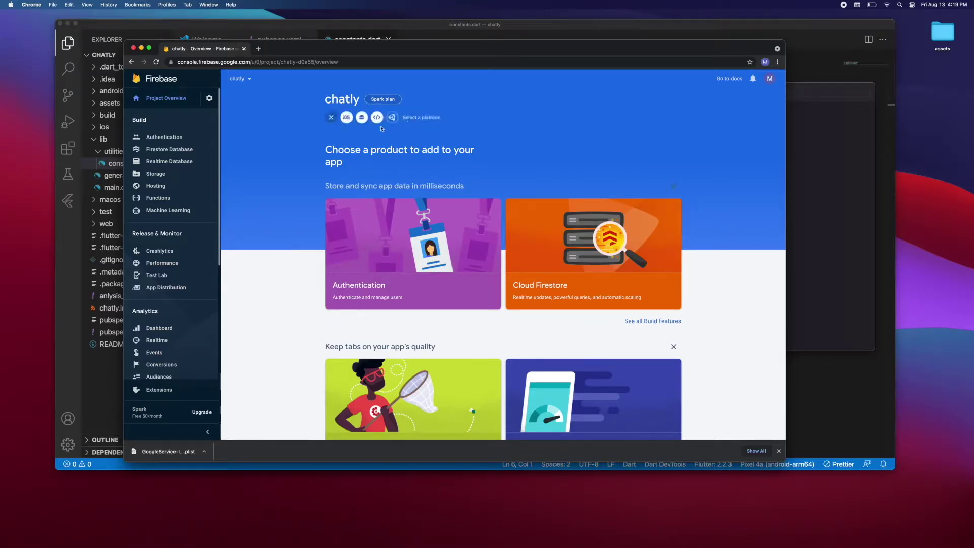
Step: Start adding an Android app in Firebase and open AndroidManifest.xml in the code editor
left_click(362, 119)
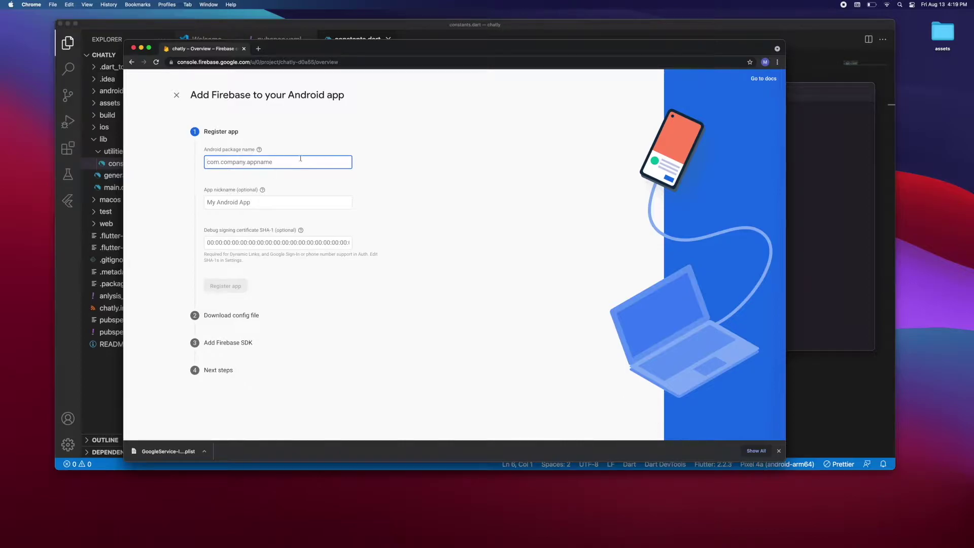
key("ctrl+Up")
left_click(569, 341)
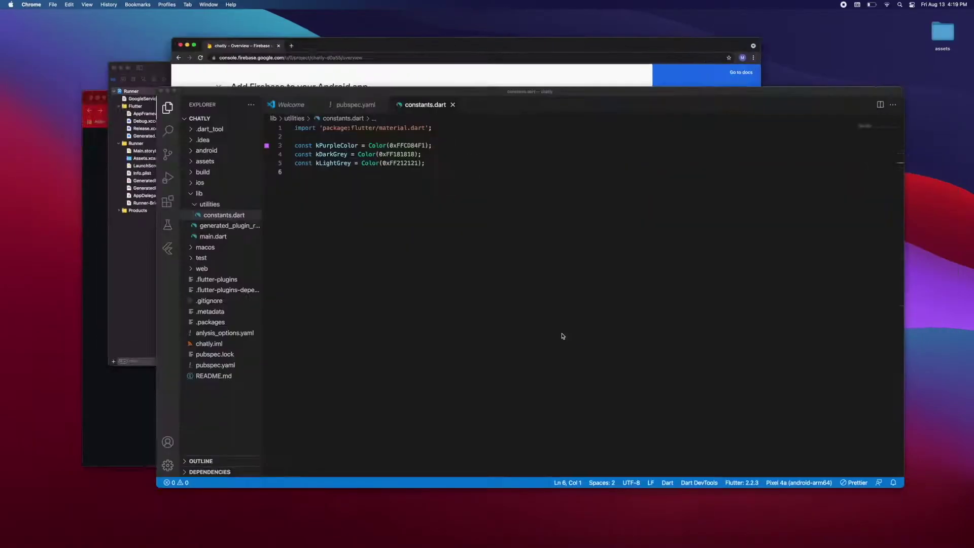
key("super+p")
type("android")
key("Return")
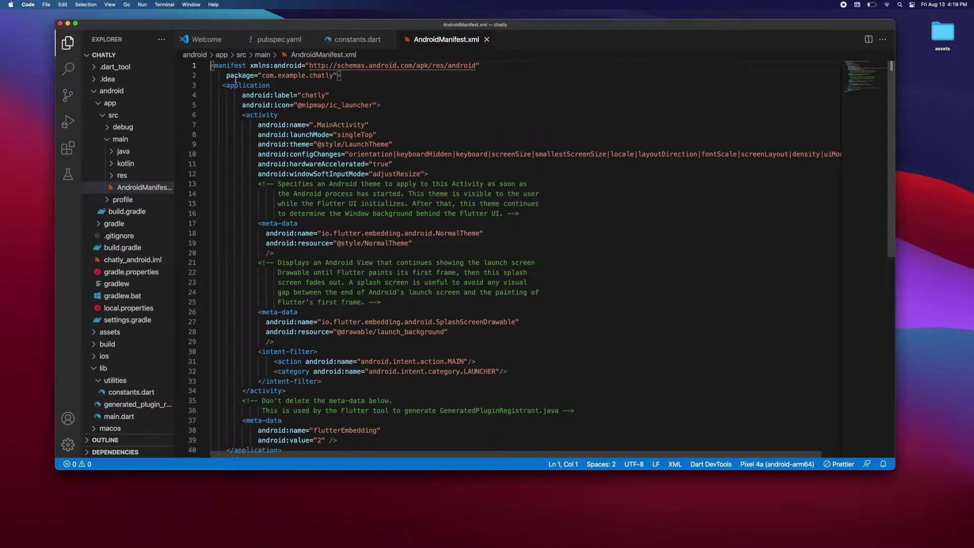
Step: Copy com.example.chatly from the manifest into the Android package name field
left_click_drag(262, 76, 334, 76)
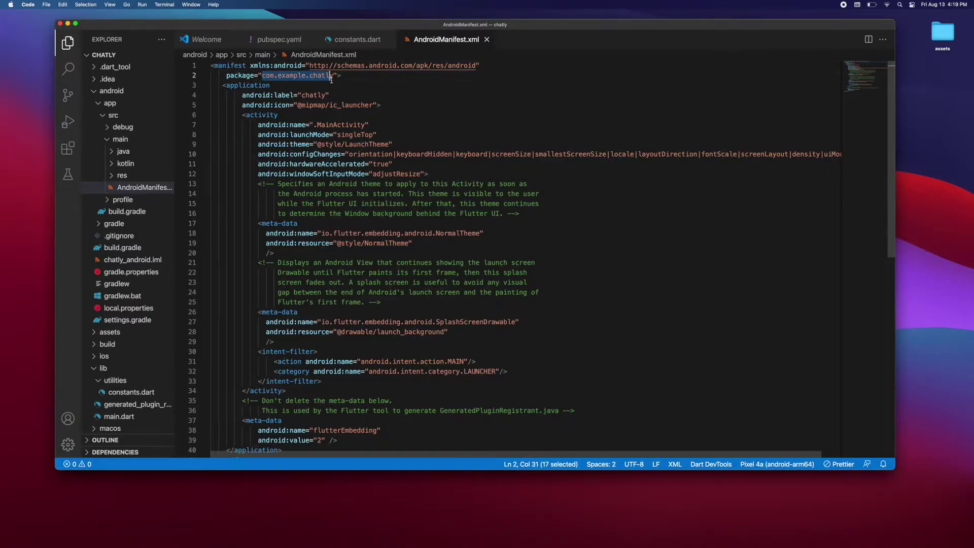
key("ctrl+Up")
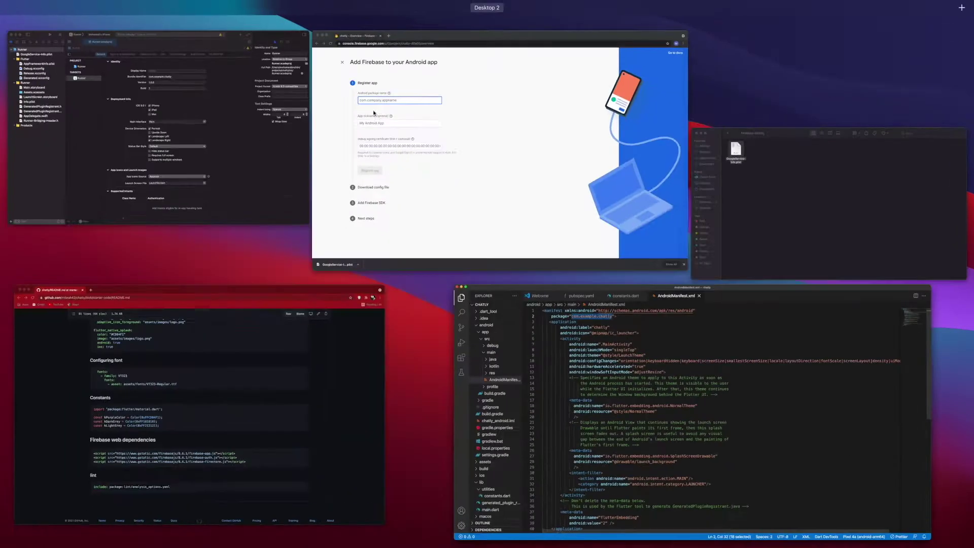
left_click(522, 146)
type("com.example.chatly")
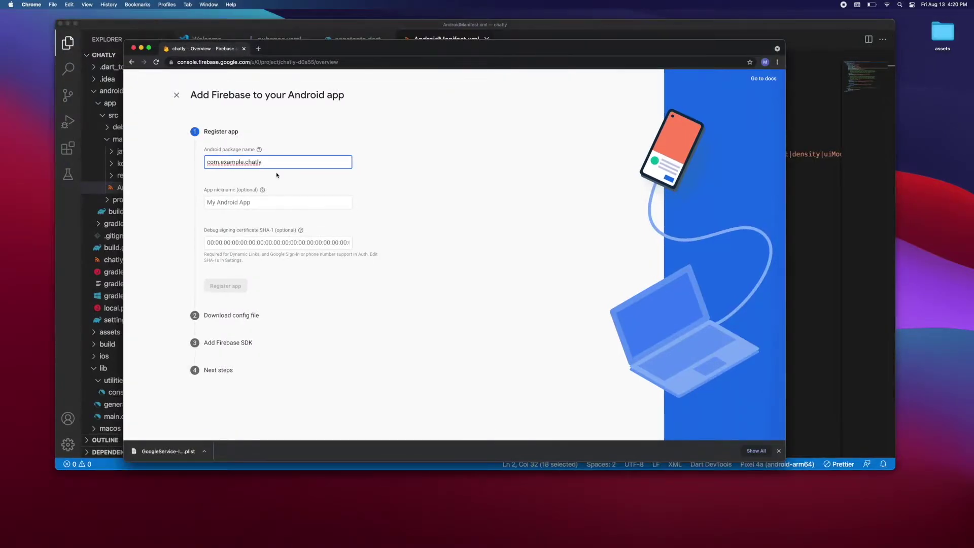
Step: Register the com.example.chatly app, download google-services.json and reveal it in Finder
left_click(229, 286)
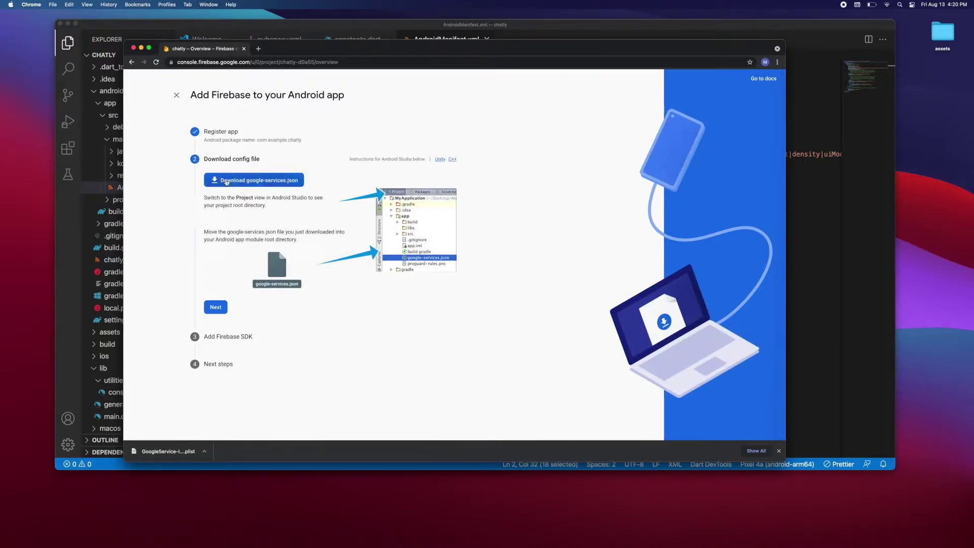
left_click(265, 182)
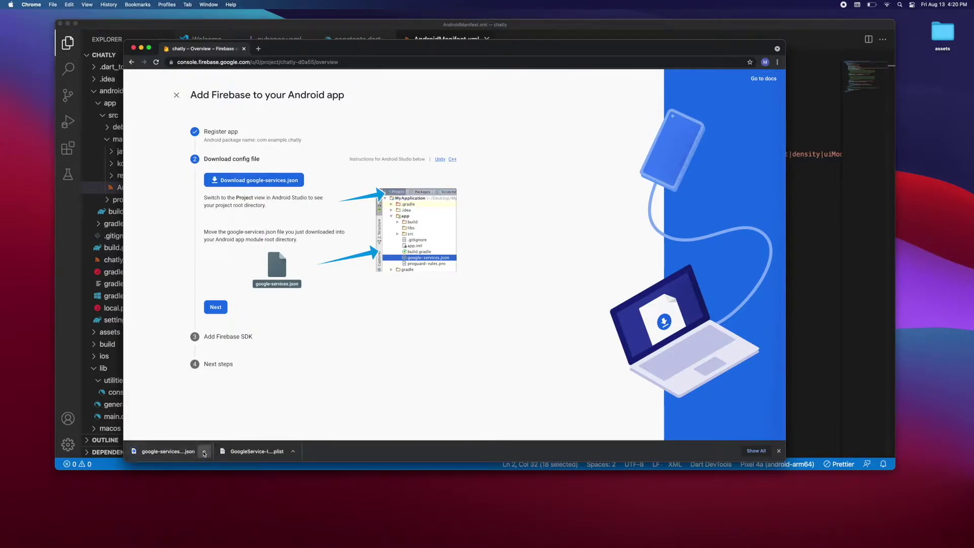
left_click(204, 451)
left_click(235, 477)
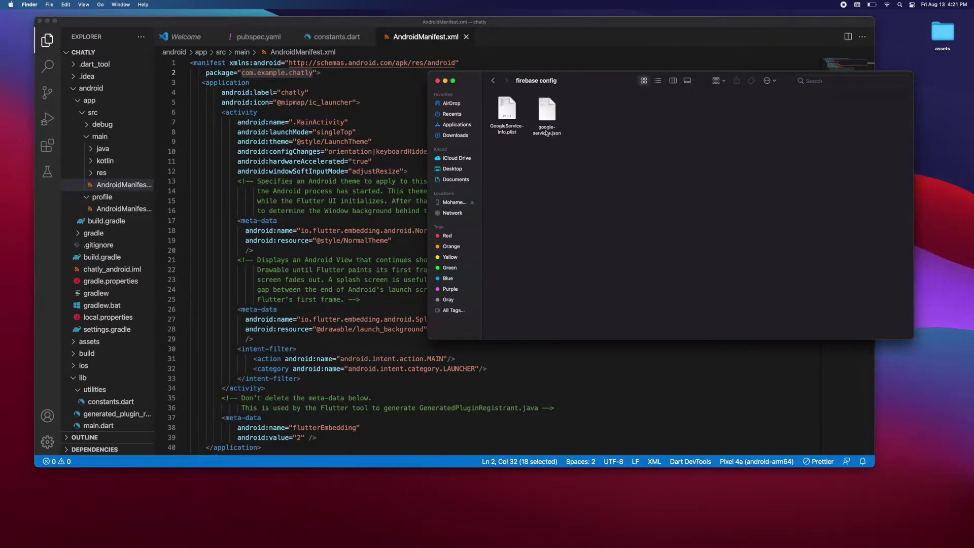
Step: Drop google-services.json into android/app, then bring the Firebase setup page back
left_click_drag(555, 115, 85, 91)
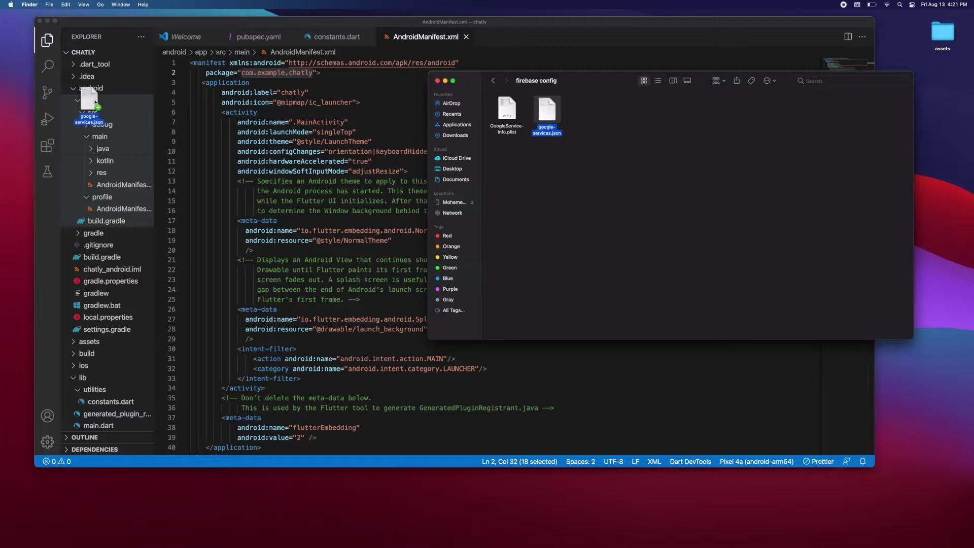
left_click_drag(87, 92, 109, 110)
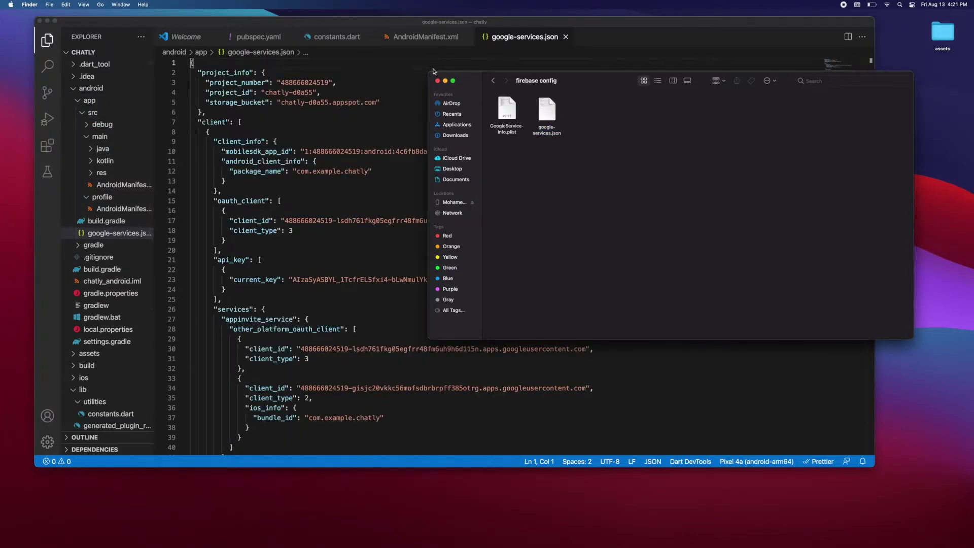
key("ctrl+Up")
left_click(426, 228)
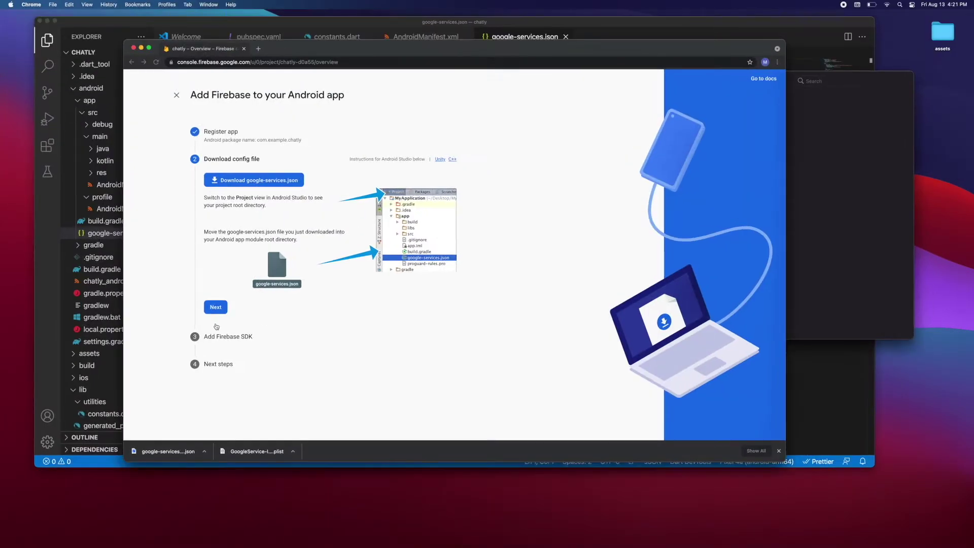
Step: Continue to Add Firebase SDK, narrow the editor alongside it, and open android/build.gradle
left_click(214, 309)
scroll(215, 311, "down", 5)
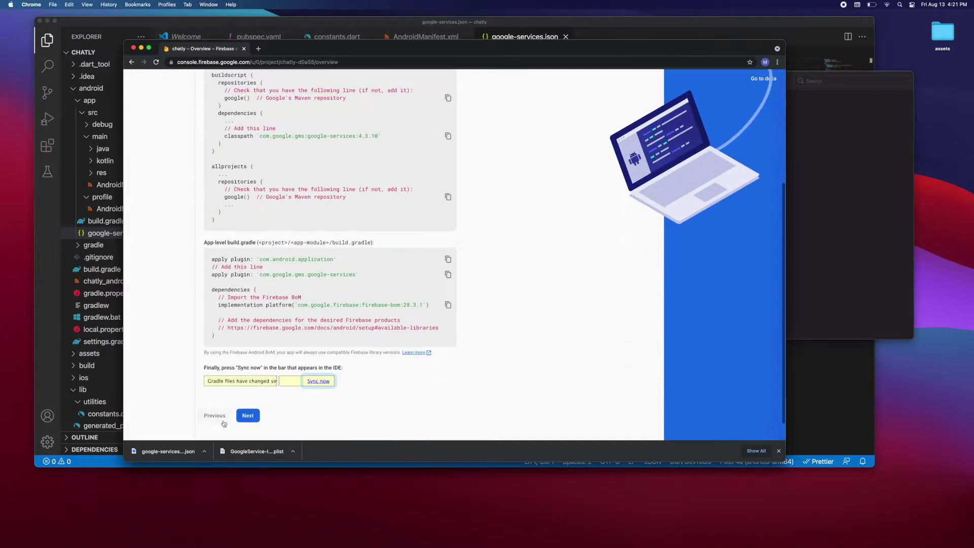
key("super+Tab")
left_click_drag(536, 169, 546, 170)
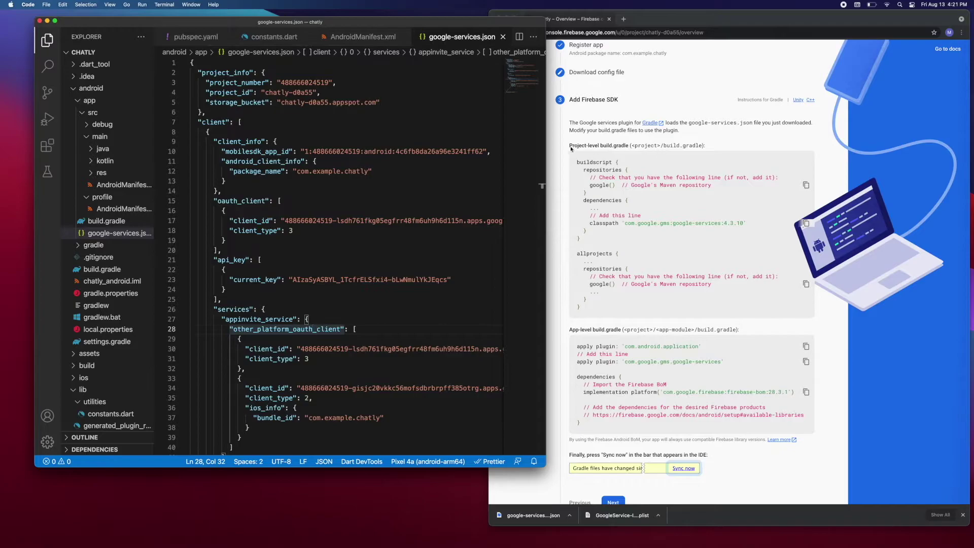
left_click(294, 171)
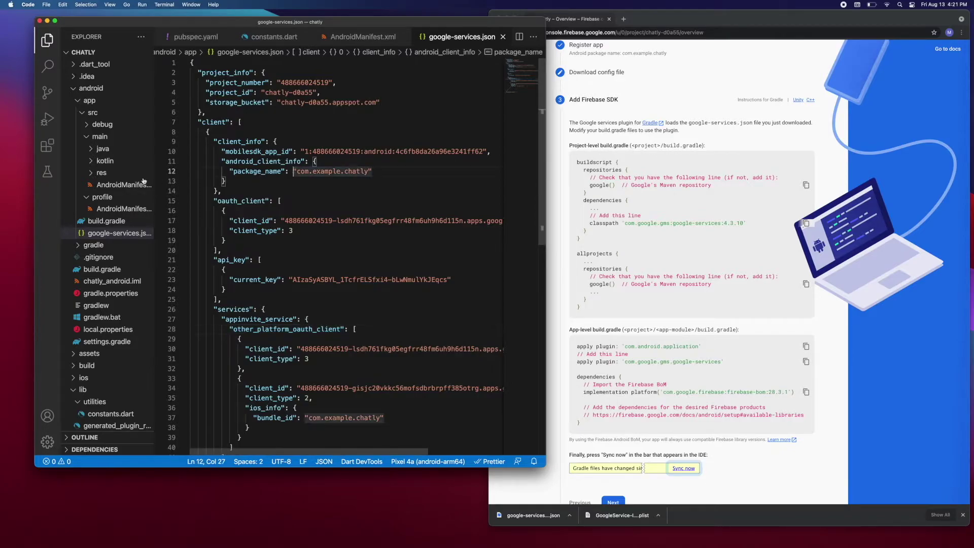
left_click(86, 112)
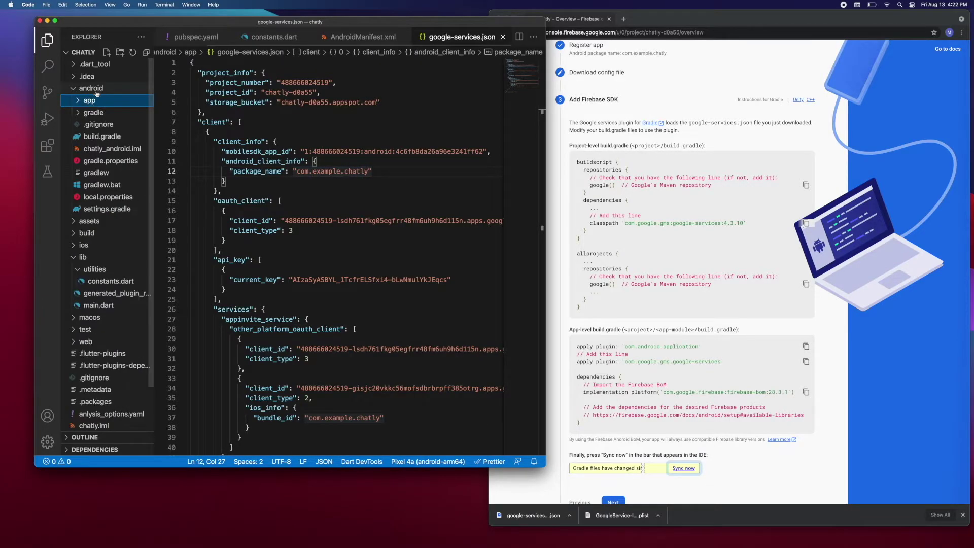
left_click(107, 136)
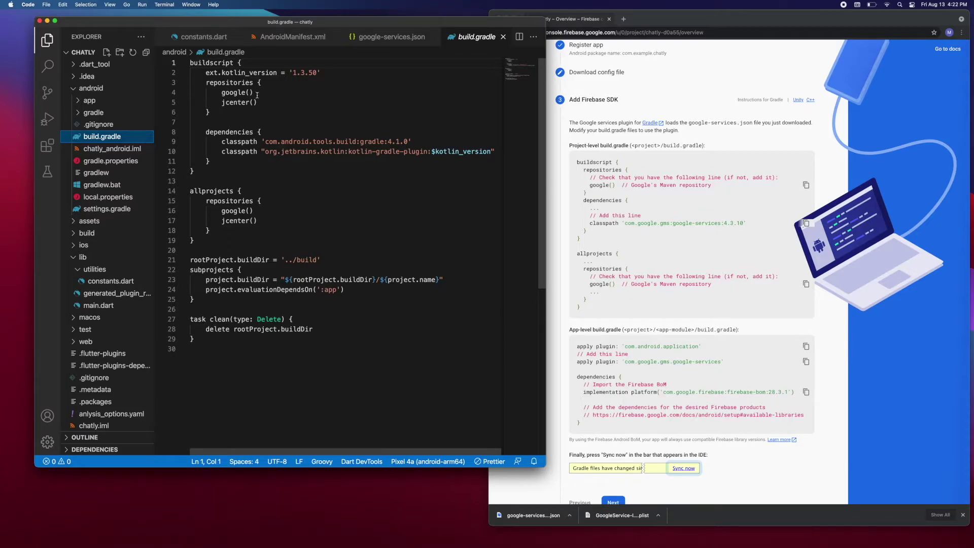
Step: Add the google-services 4.3.10 classpath to buildscript dependencies, confirming google() under allprojects
left_click_drag(258, 92, 214, 92)
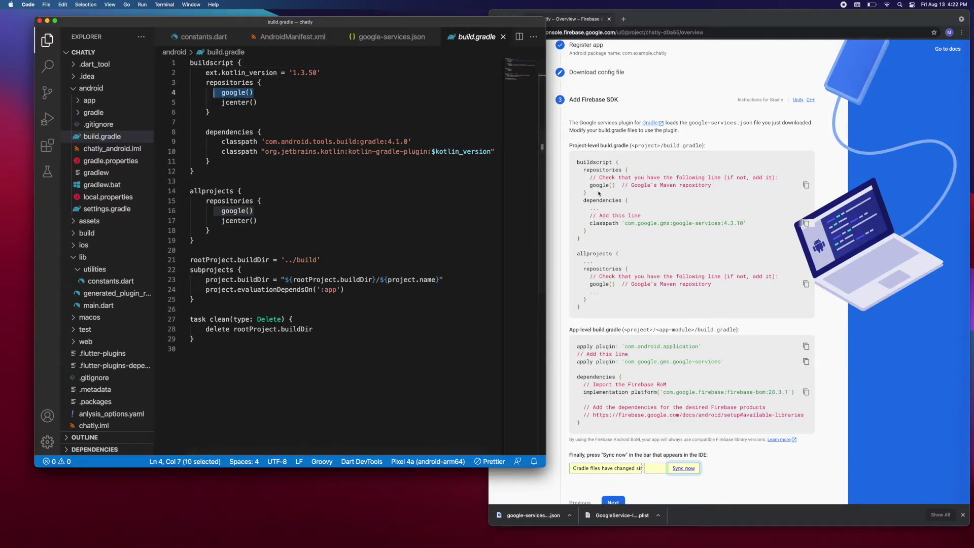
left_click(613, 221)
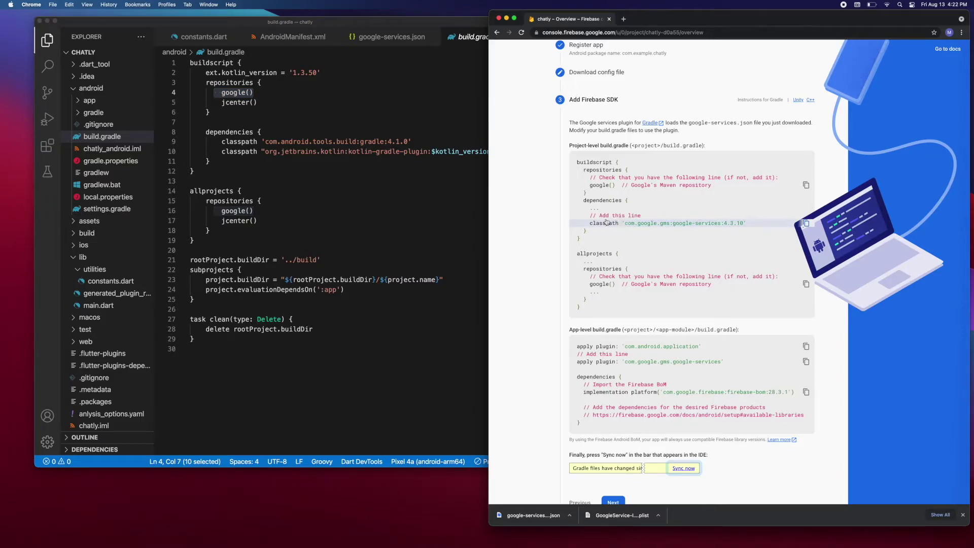
left_click(806, 223)
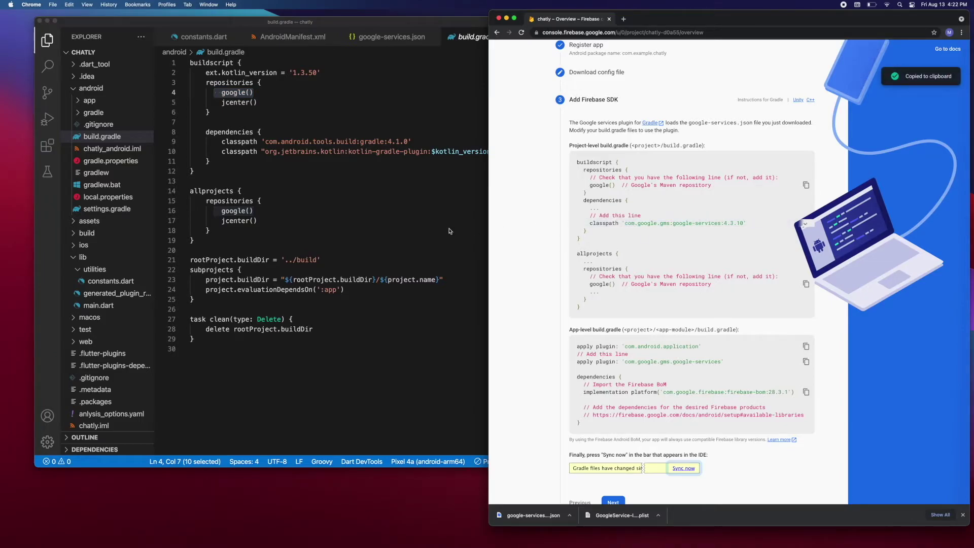
left_click(304, 214)
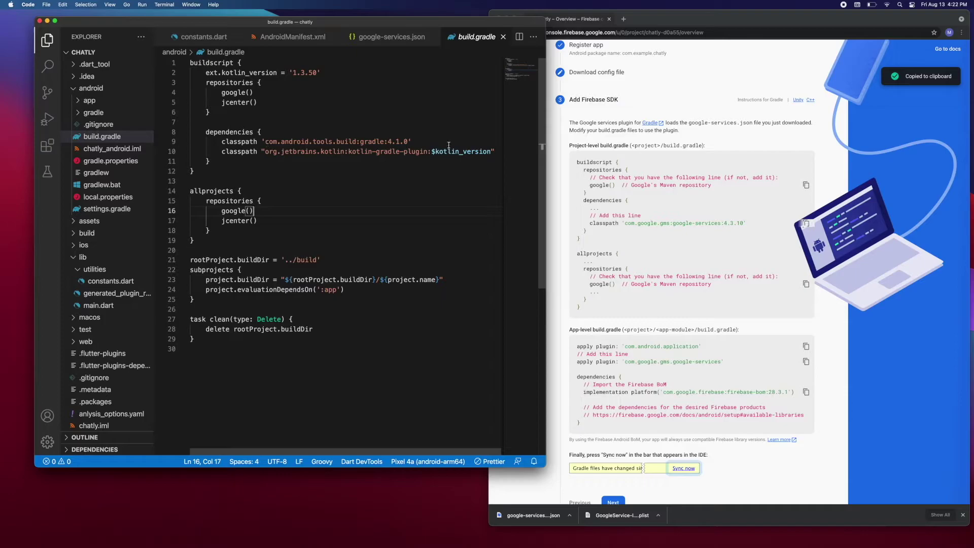
left_click(333, 132)
key("Return")
key("super+v")
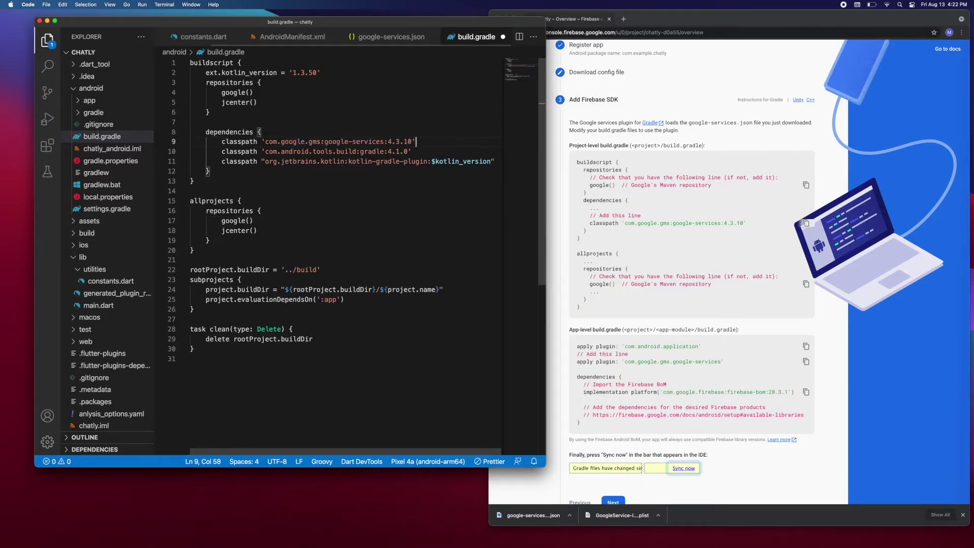
left_click(601, 278)
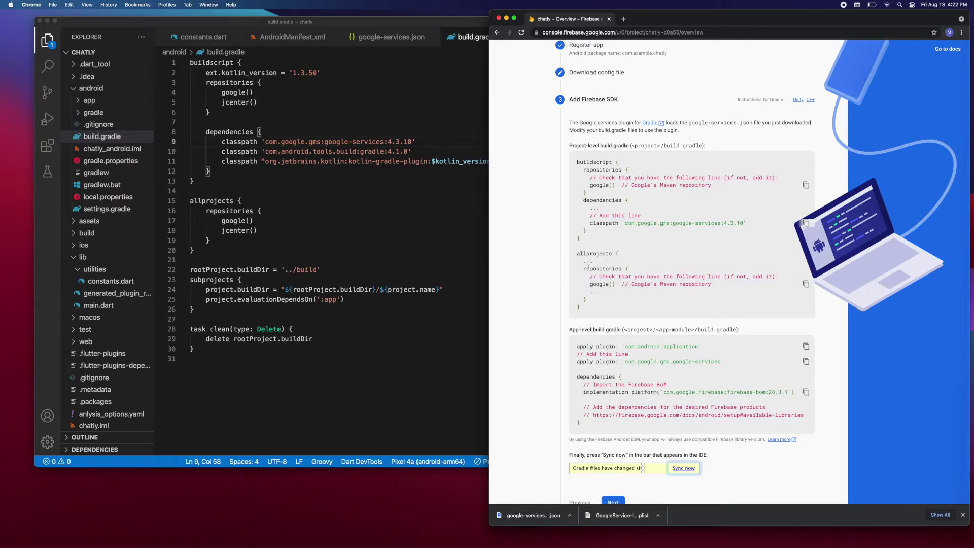
left_click(234, 203)
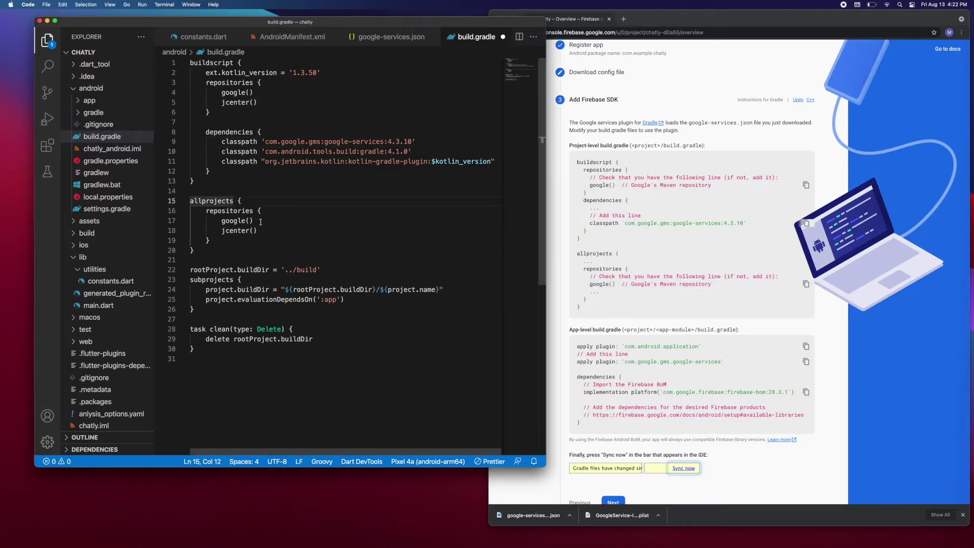
left_click_drag(261, 221, 222, 221)
scroll(687, 335, "down", 2)
left_click(687, 336)
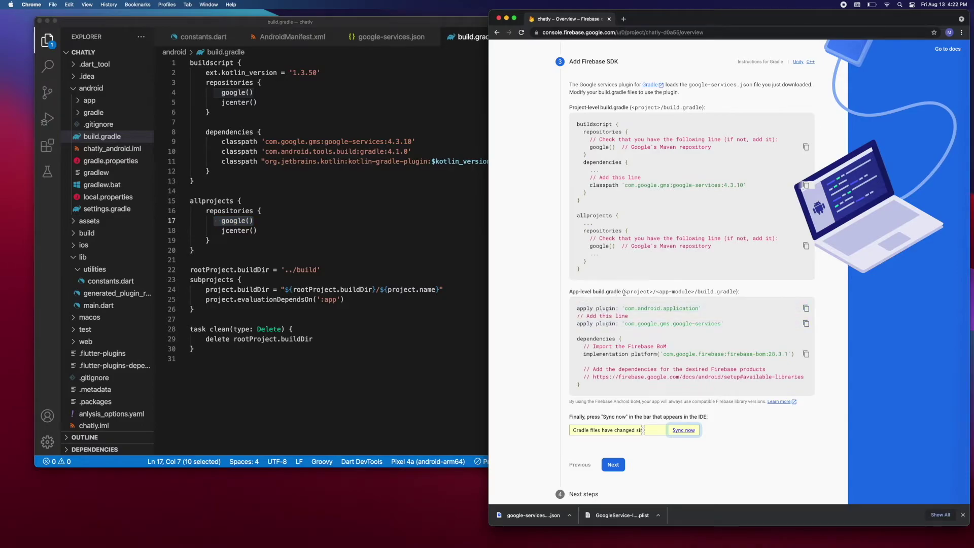
Step: Open android/app/build.gradle and add the google-services apply plugin line
left_click(105, 103)
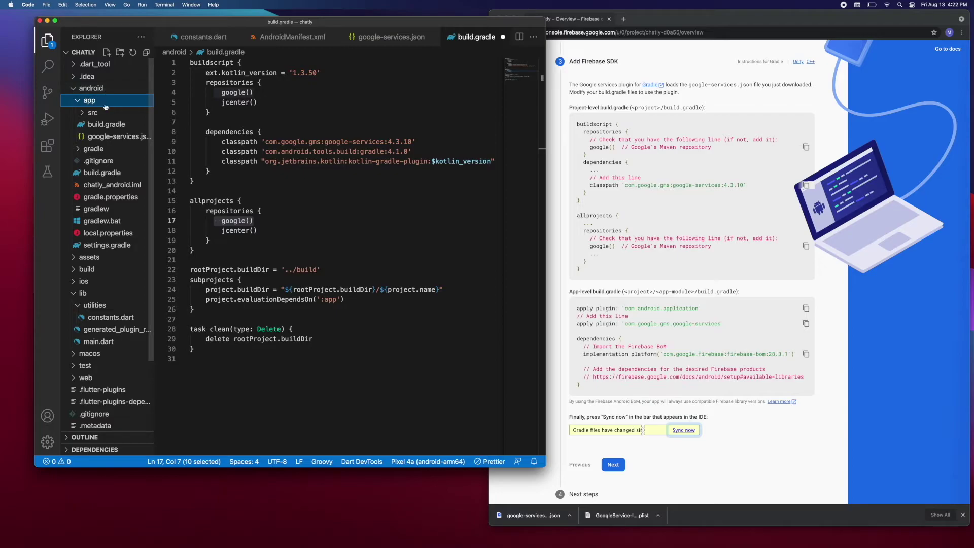
left_click(103, 125)
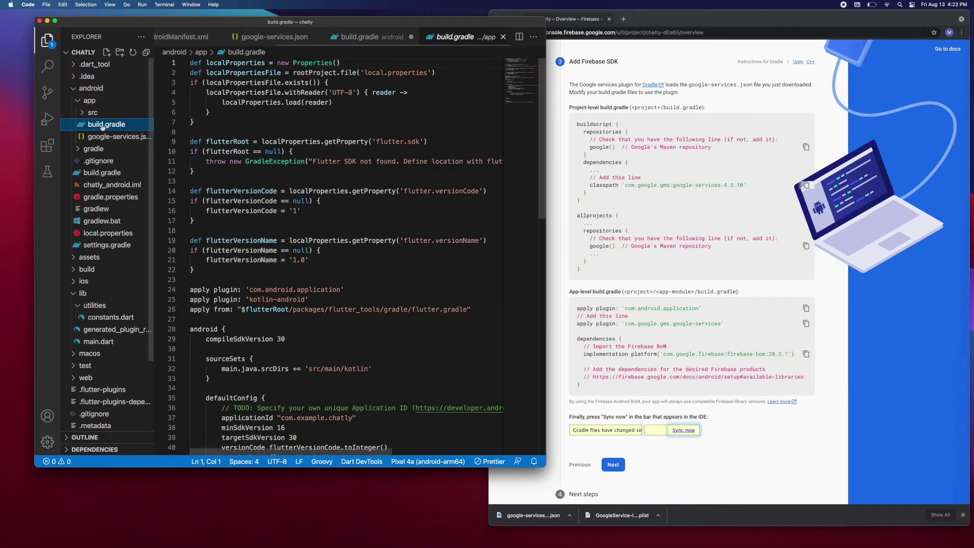
scroll(700, 331, "down", 1)
left_click(699, 331)
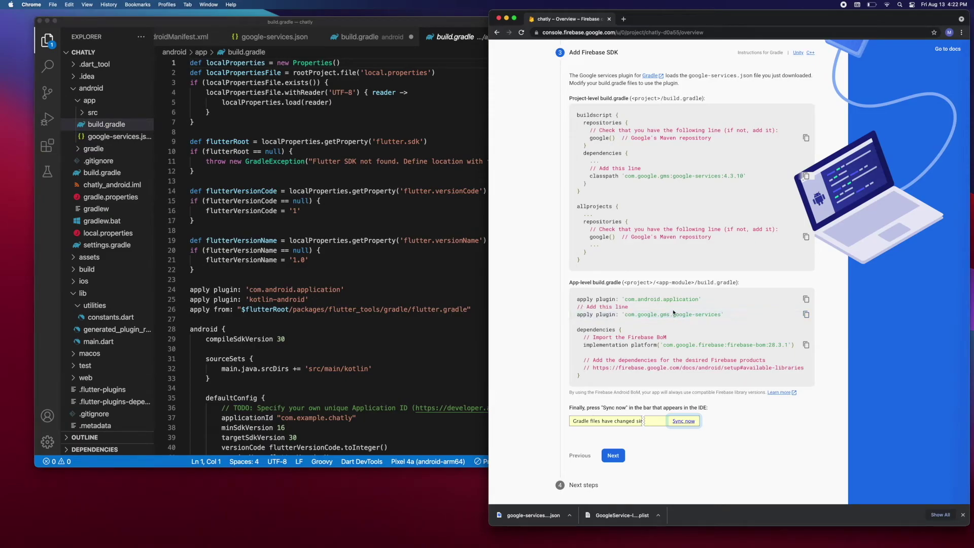
left_click(806, 314)
left_click(356, 281)
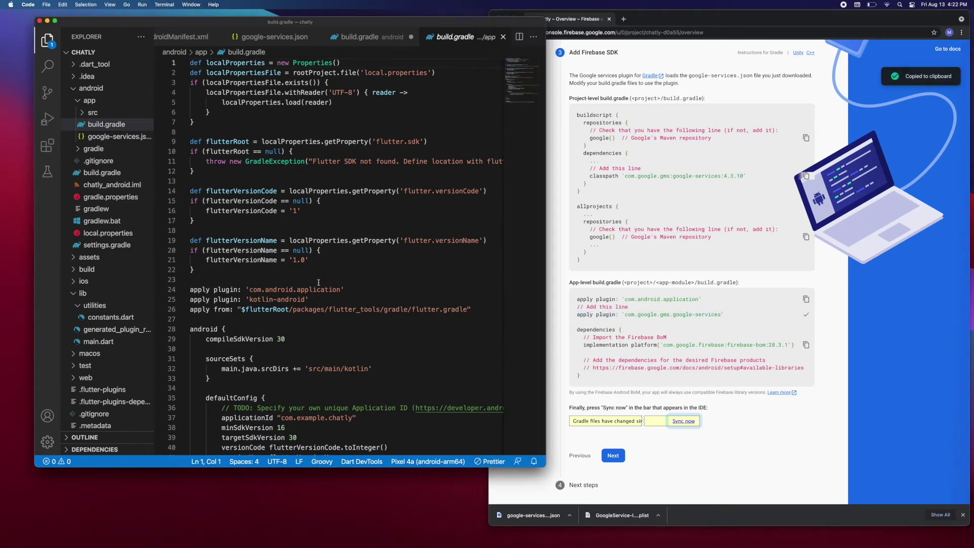
key("Return")
key("super+v")
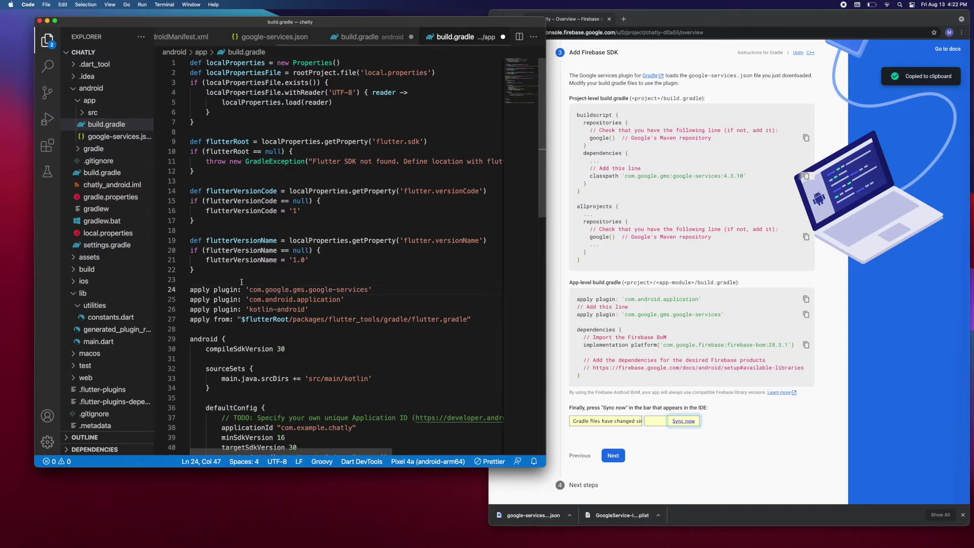
Step: Add the Firebase BoM 28.3.1 implementation line to the app dependencies
left_click(645, 353)
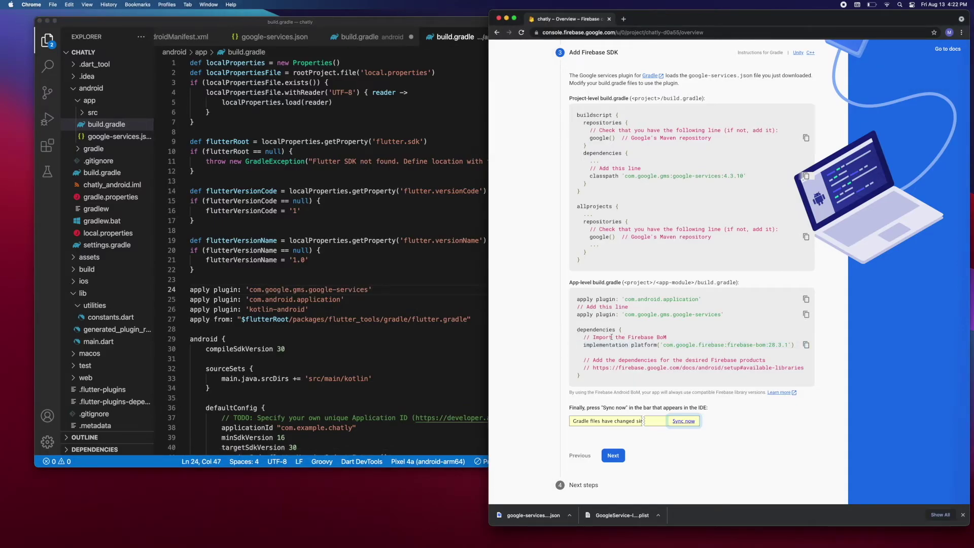
left_click(806, 344)
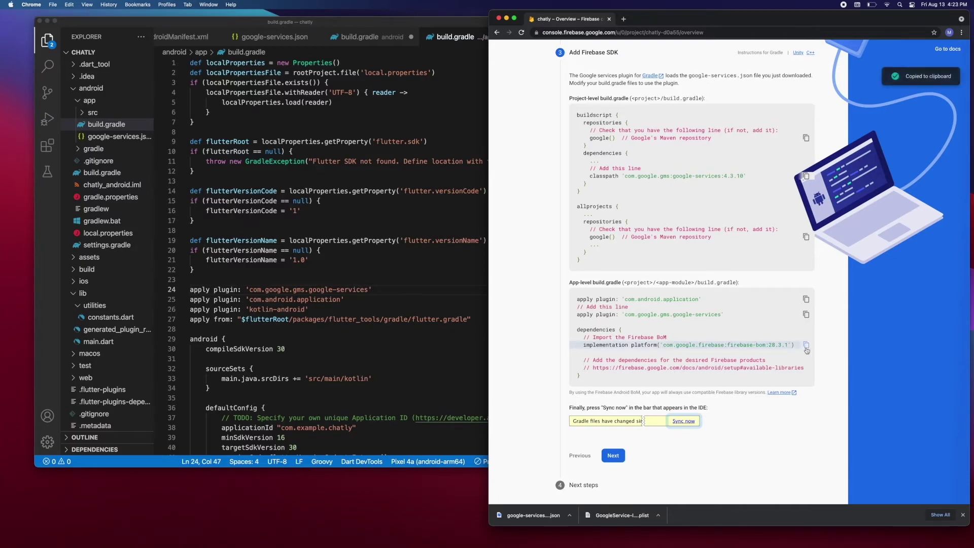
left_click(330, 319)
scroll(330, 320, "down", 2)
scroll(329, 319, "down", 1)
scroll(330, 320, "down", 3)
scroll(330, 319, "down", 3)
scroll(329, 319, "down", 4)
scroll(330, 318, "left", 2)
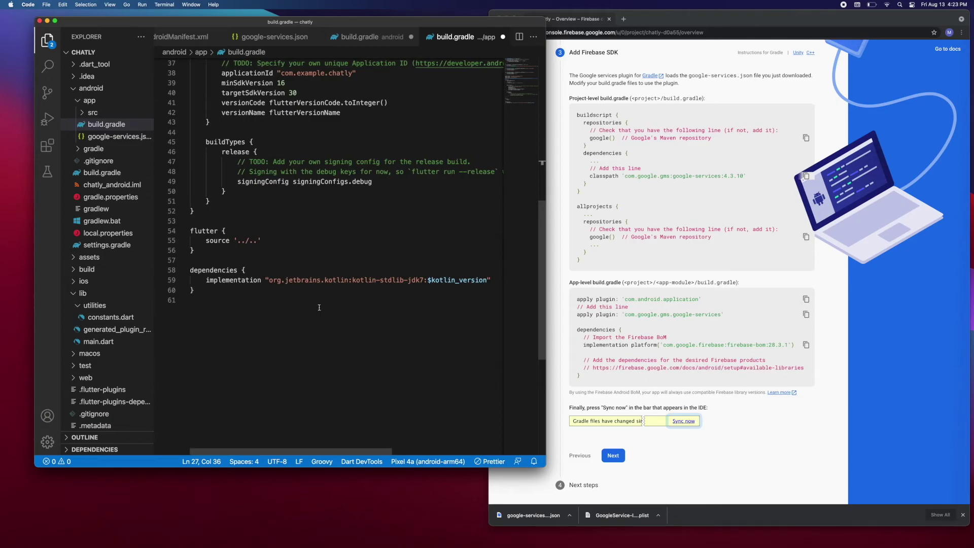
left_click(268, 272)
key("Return")
key("ctrl+v")
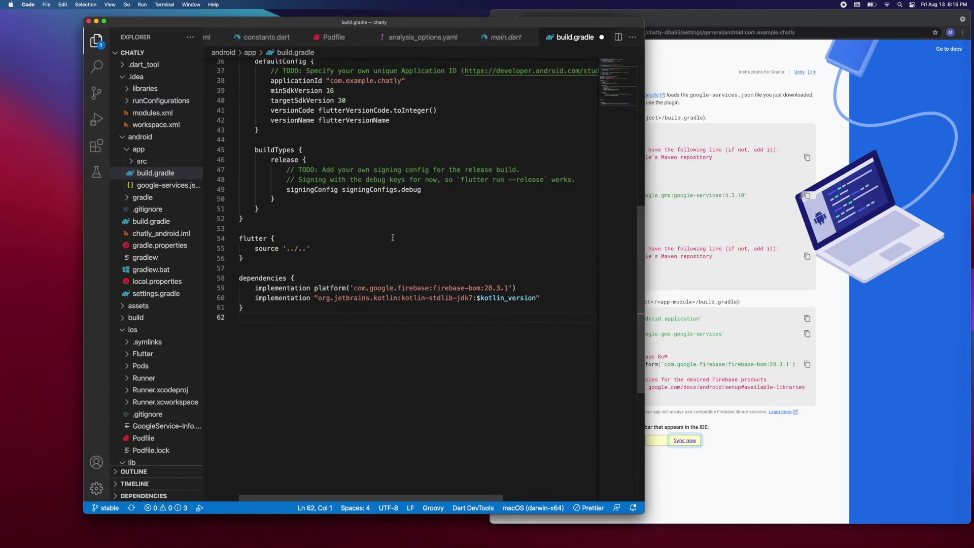
scroll(307, 137, "up", 2)
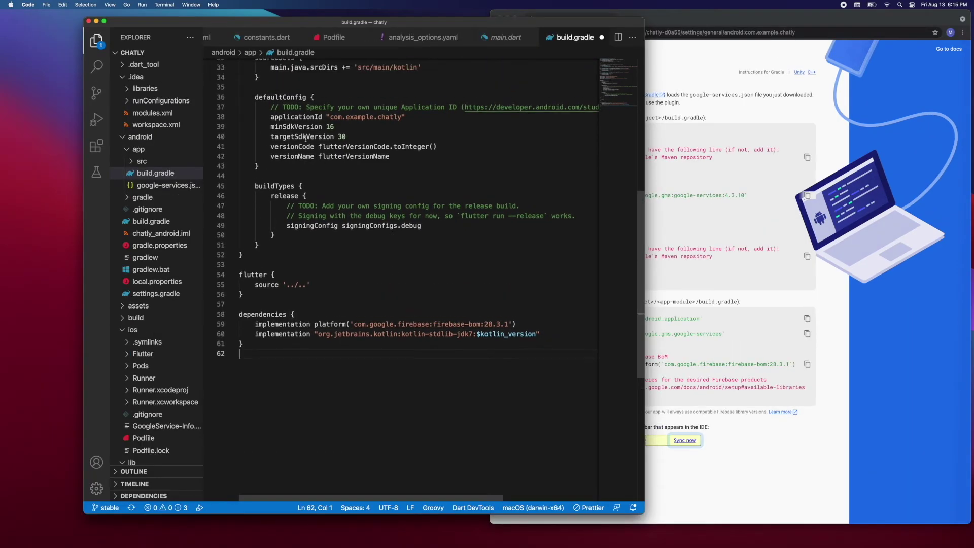
Step: Change minSdkVersion from 16 to 21 and advance Firebase setup to Next steps
left_click(335, 127)
key("BackSpace")
key("BackSpace")
type("21")
left_click(598, 200)
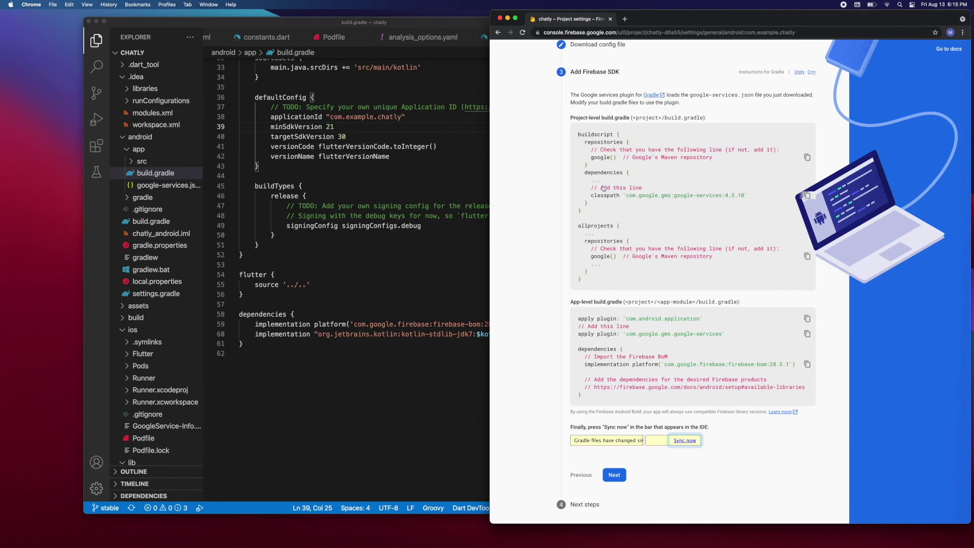
left_click(614, 475)
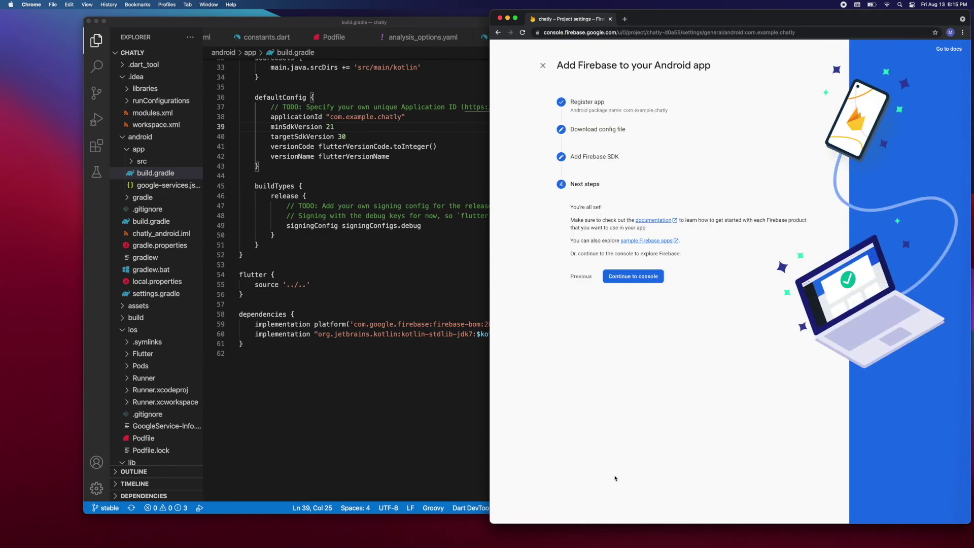